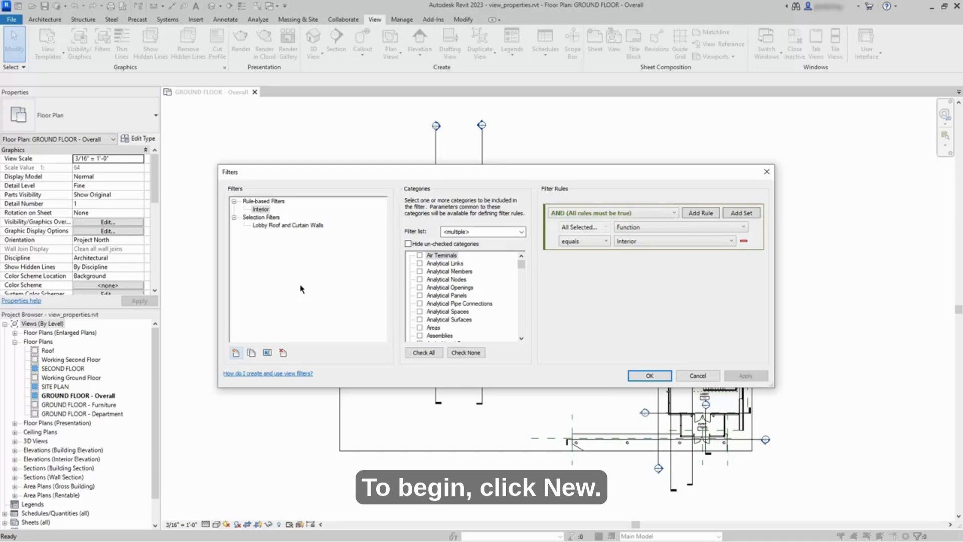
# Step: Add a new filter in the Filters dialog and name it 'Walls - Interior'
pyautogui.click(235, 354)
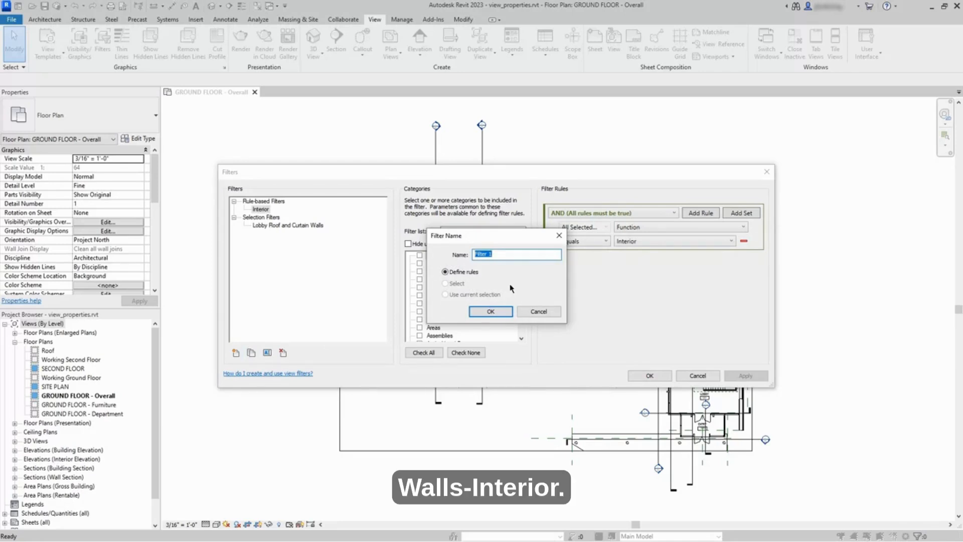
pyautogui.write('Wal')
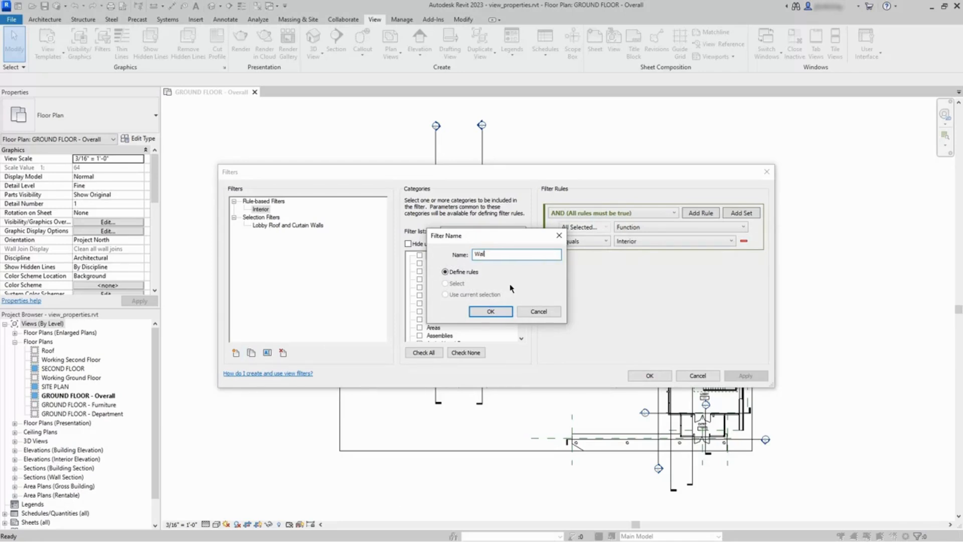
pyautogui.write('ls - Interior')
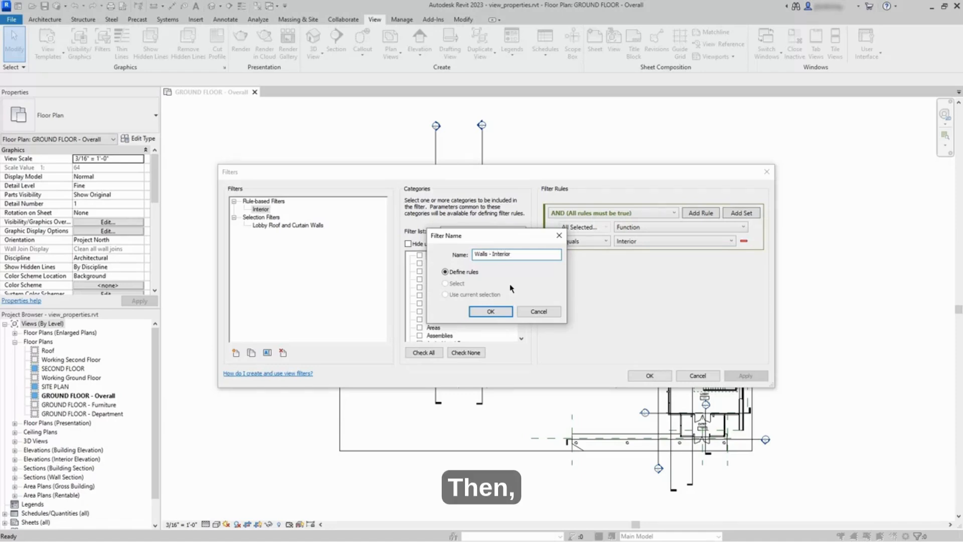
pyautogui.click(490, 311)
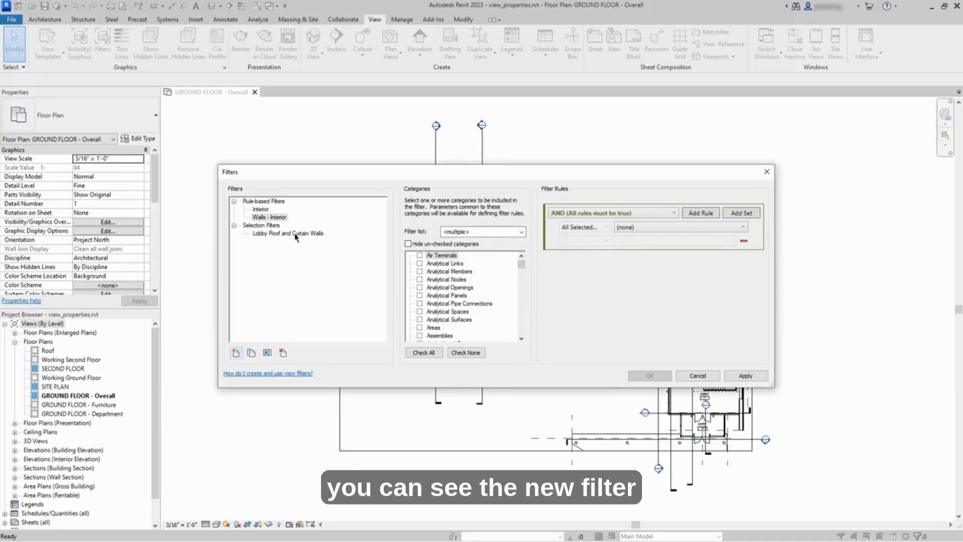
# Step: Select the Walls - Interior filter and check Walls as its category
pyautogui.click(280, 218)
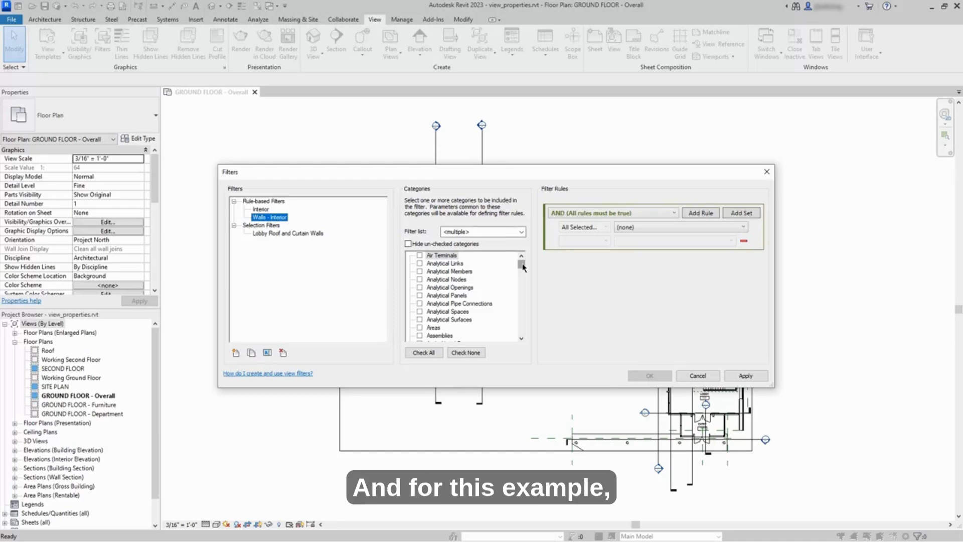
pyautogui.moveTo(522, 268); pyautogui.dragTo(522, 327)
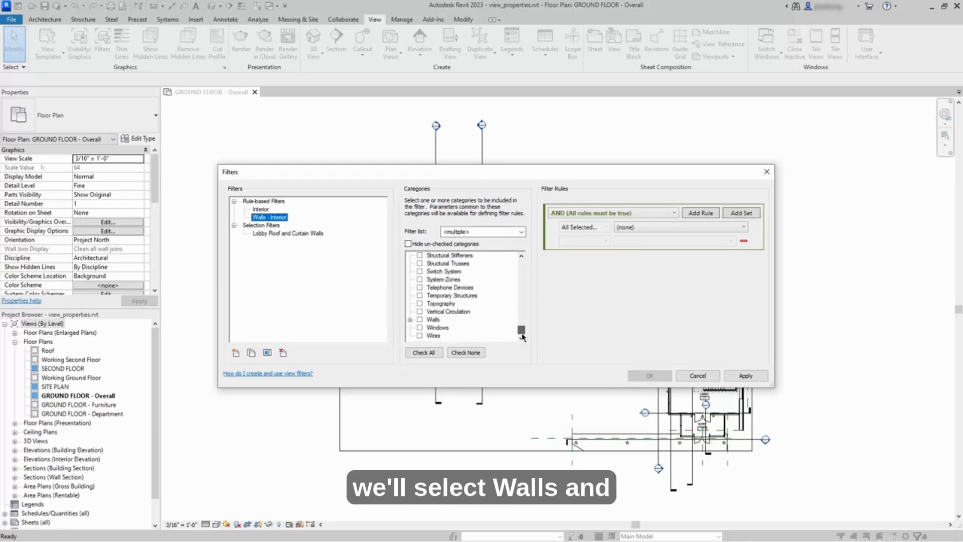
pyautogui.click(421, 320)
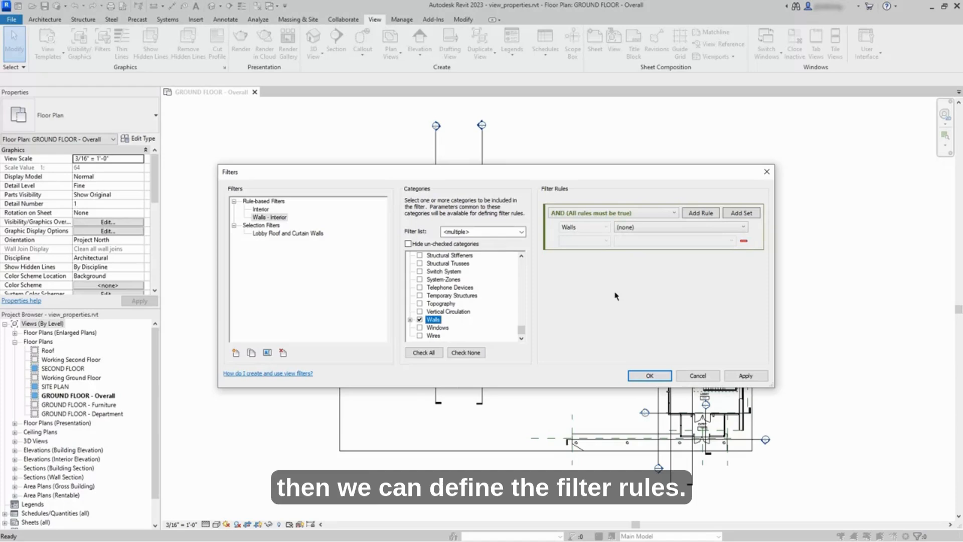
pyautogui.click(705, 228)
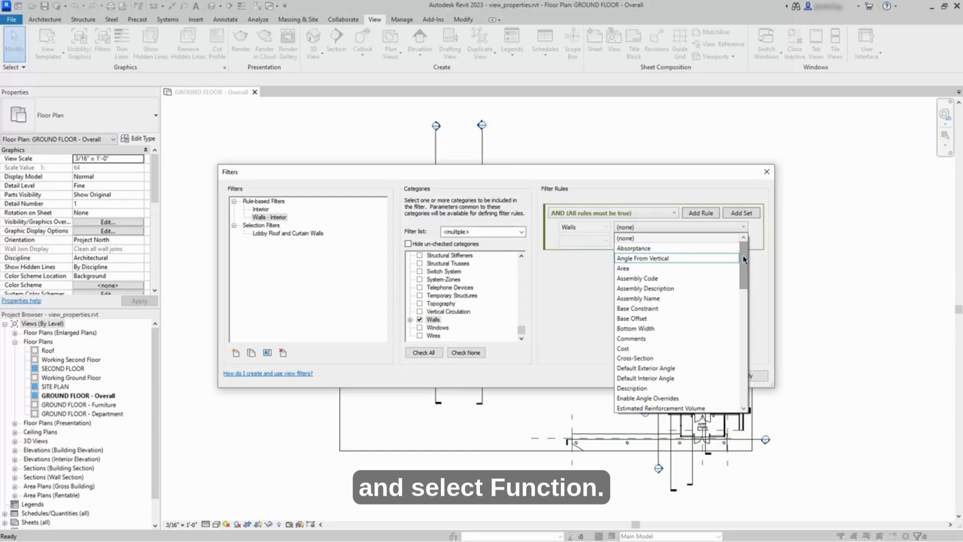
# Step: Set the filter rule to Function equals Interior
pyautogui.moveTo(743, 258); pyautogui.dragTo(741, 302)
pyautogui.click(692, 348)
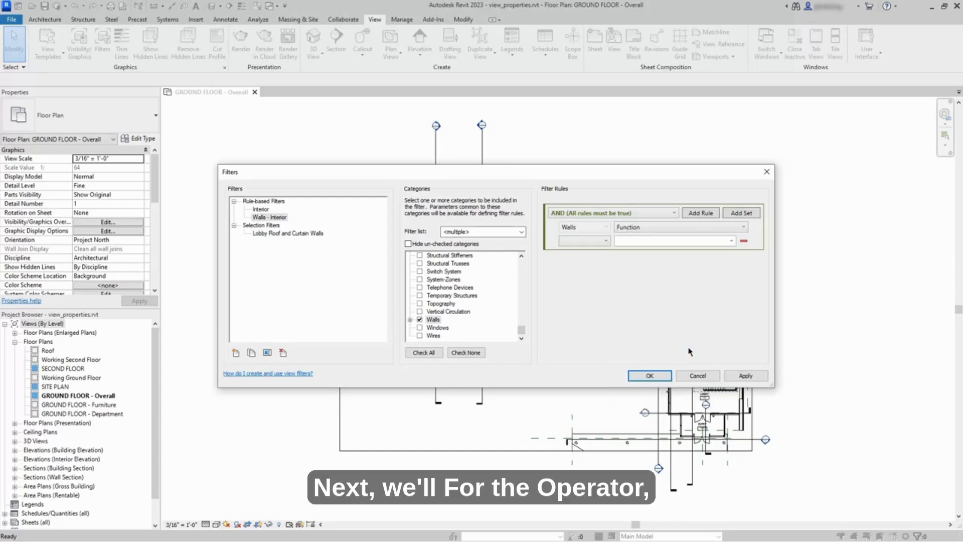
pyautogui.click(605, 243)
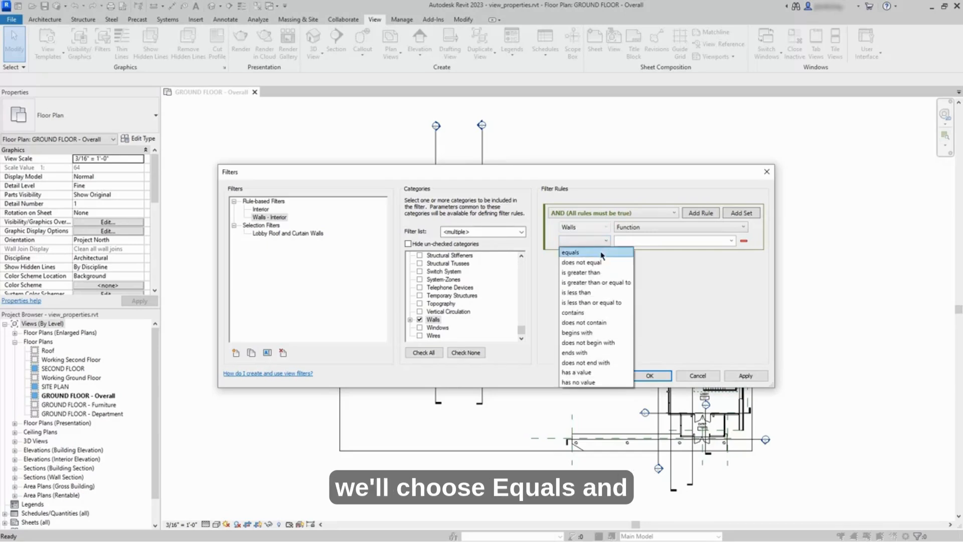
pyautogui.click(612, 253)
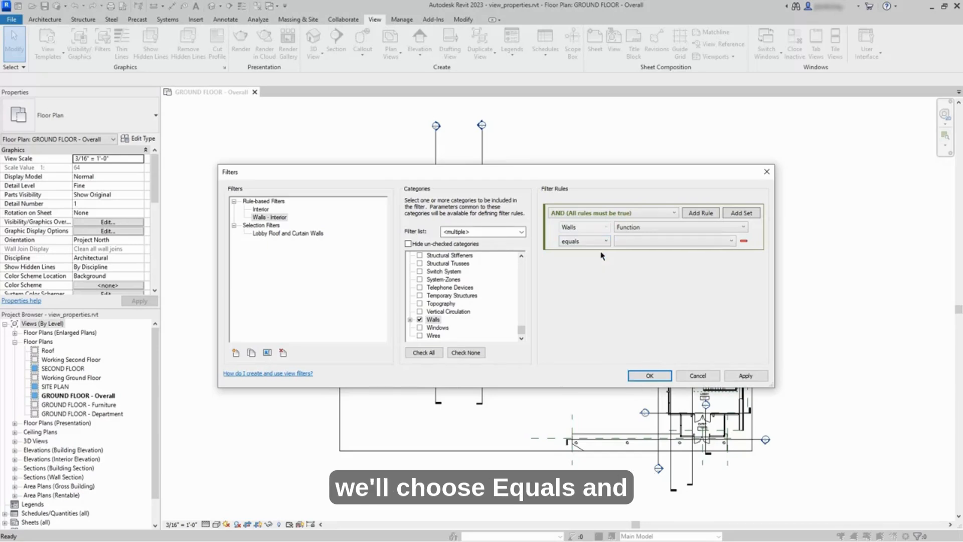
pyautogui.click(725, 242)
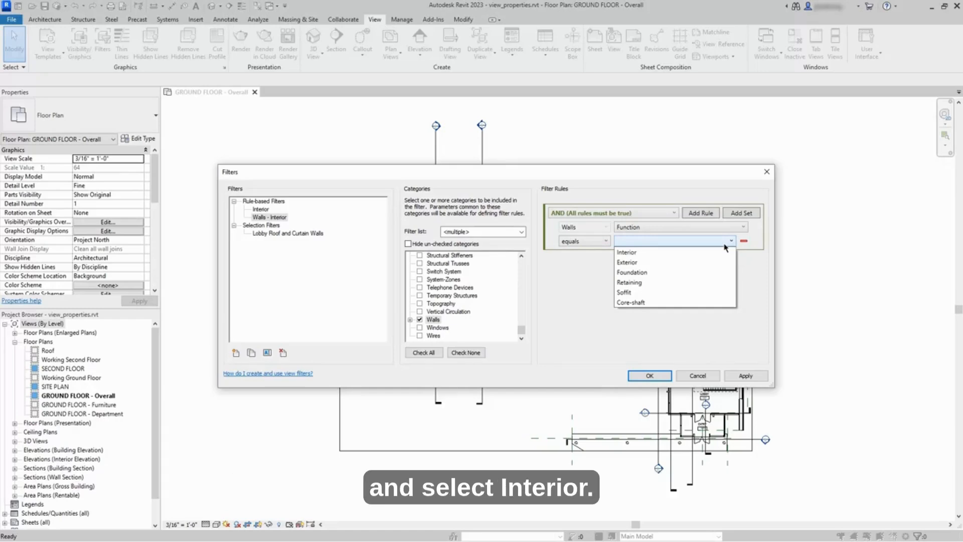
pyautogui.click(713, 254)
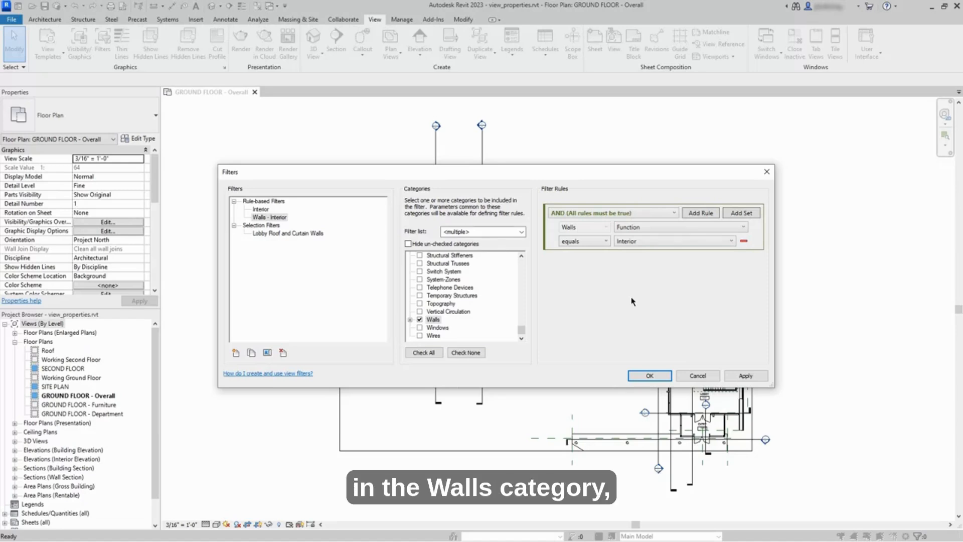
# Step: Turn on Hide un-checked categories and save the filter
pyautogui.click(408, 244)
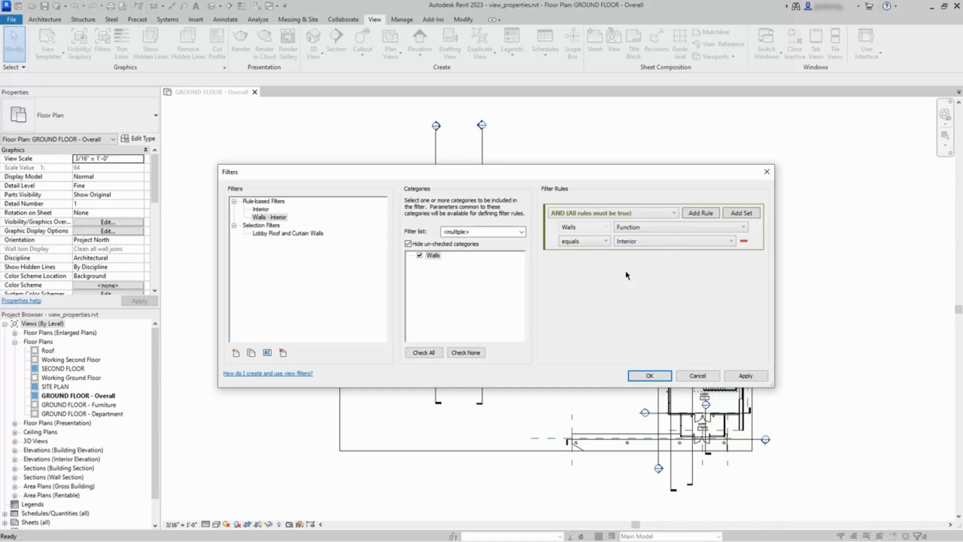
pyautogui.click(647, 377)
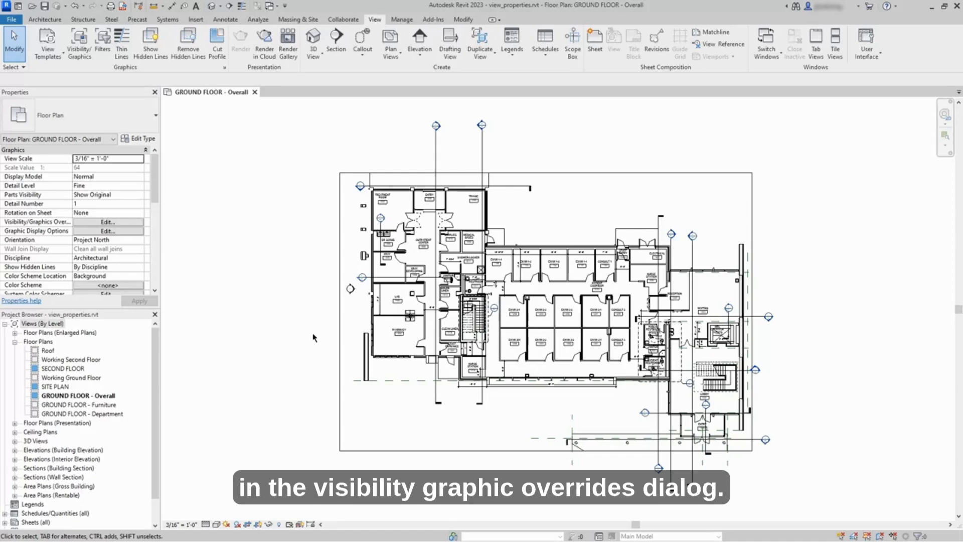
# Step: Add the Walls - Interior filter on the Filters tab of the view's Visibility/Graphic Overrides
pyautogui.click(125, 223)
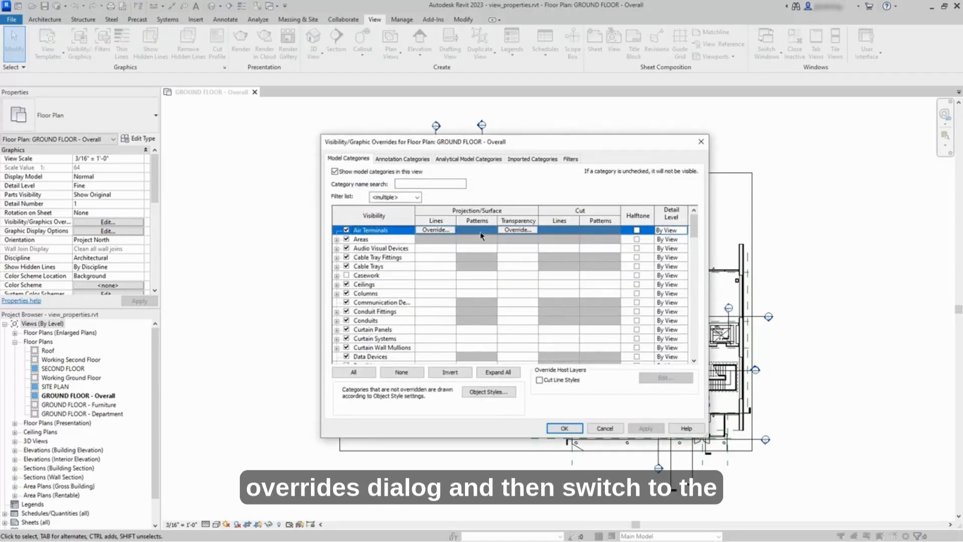
pyautogui.click(570, 159)
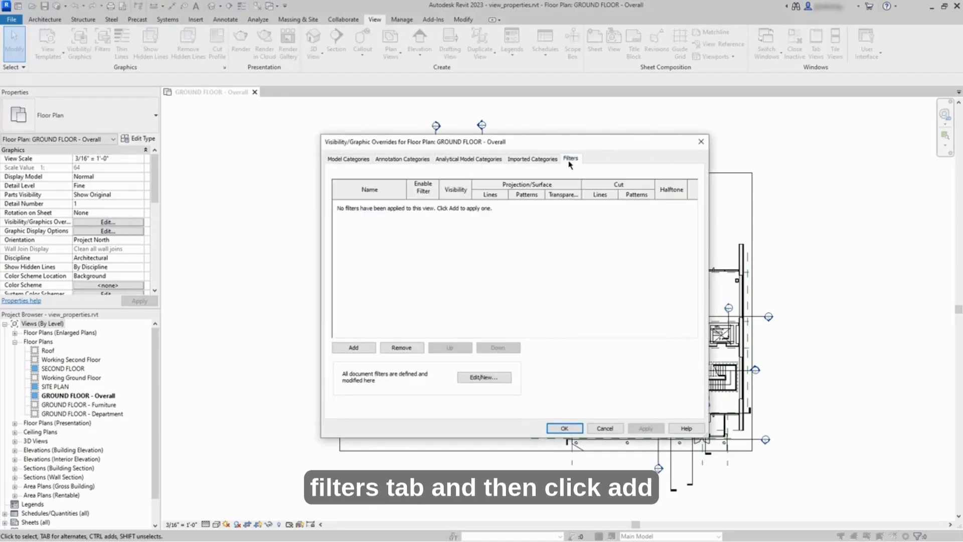
pyautogui.click(354, 349)
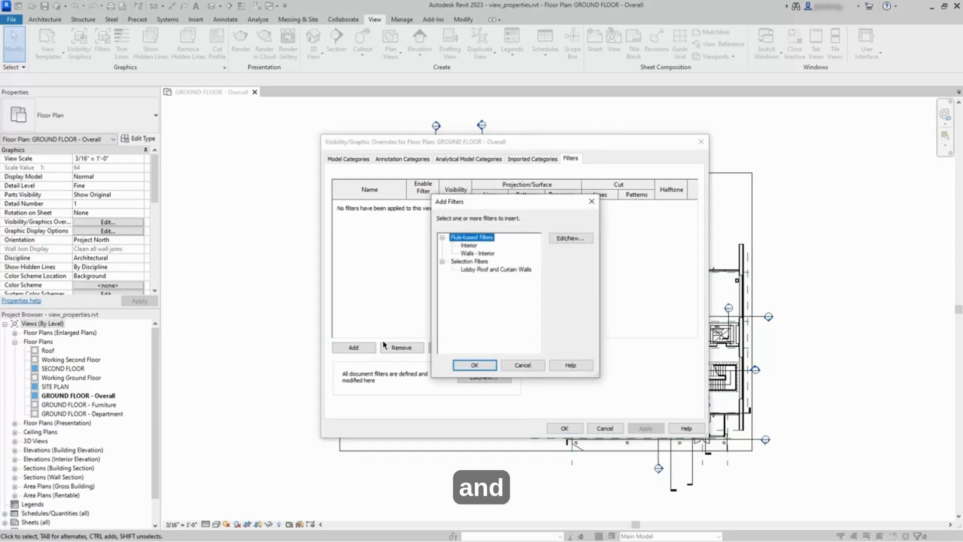
pyautogui.click(492, 255)
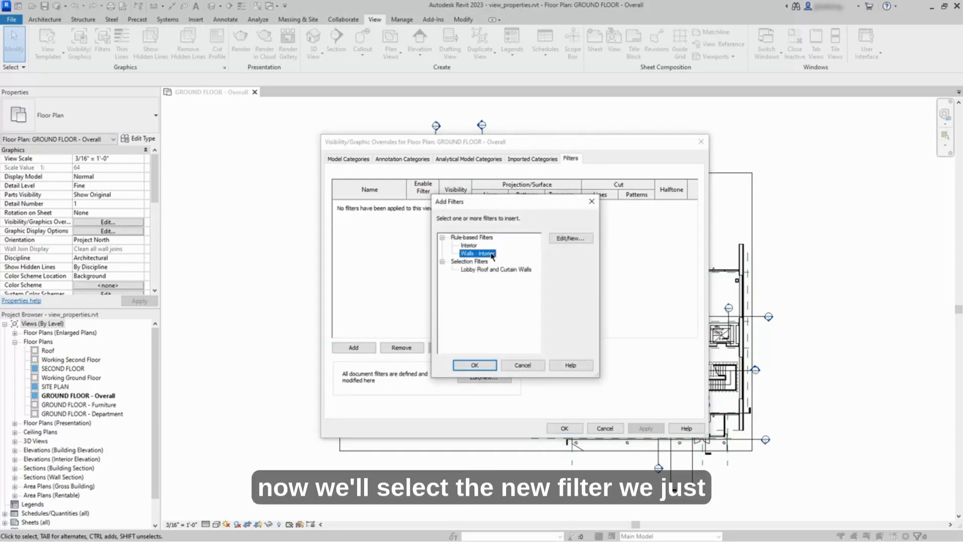
pyautogui.click(480, 365)
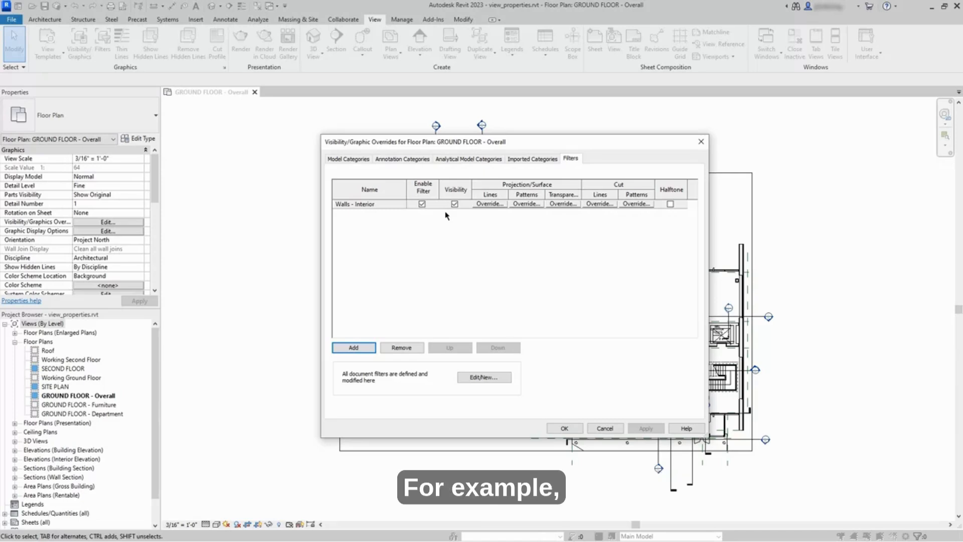
# Step: Override the Walls - Interior filter's cut lines with green and apply the overrides
pyautogui.click(600, 204)
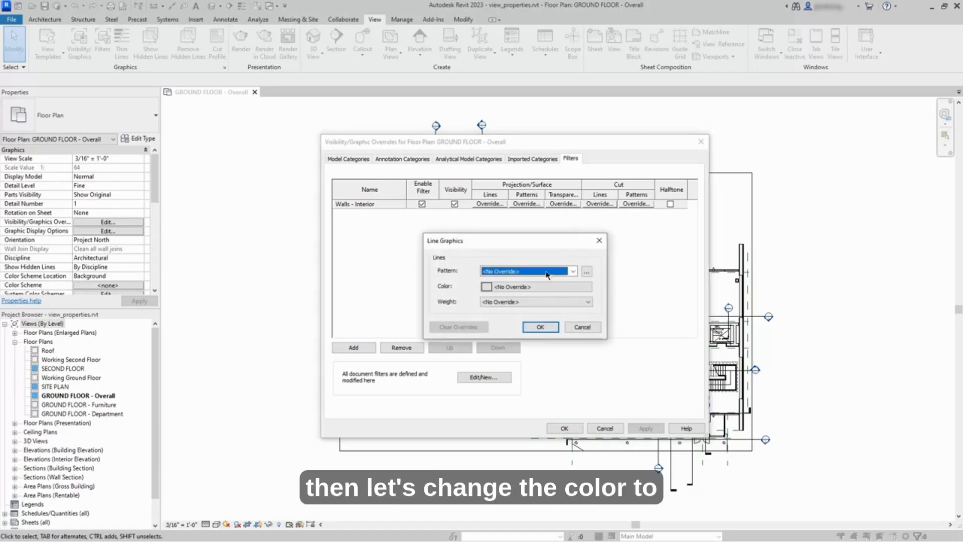
pyautogui.click(527, 288)
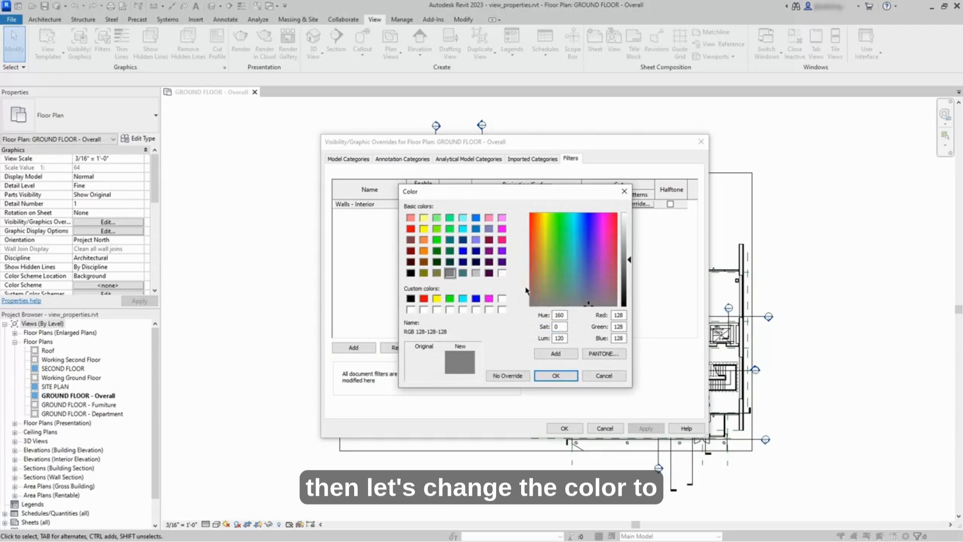
pyautogui.click(450, 299)
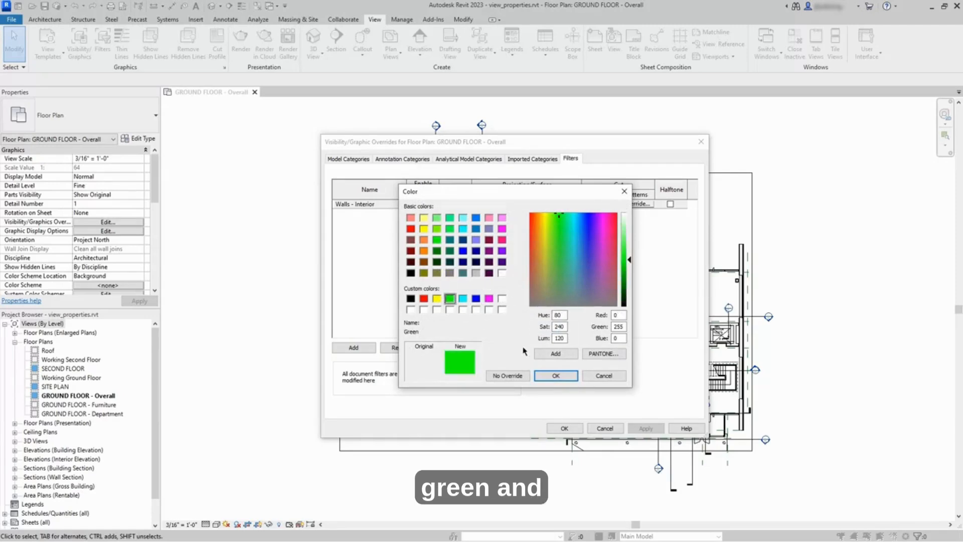
pyautogui.click(555, 376)
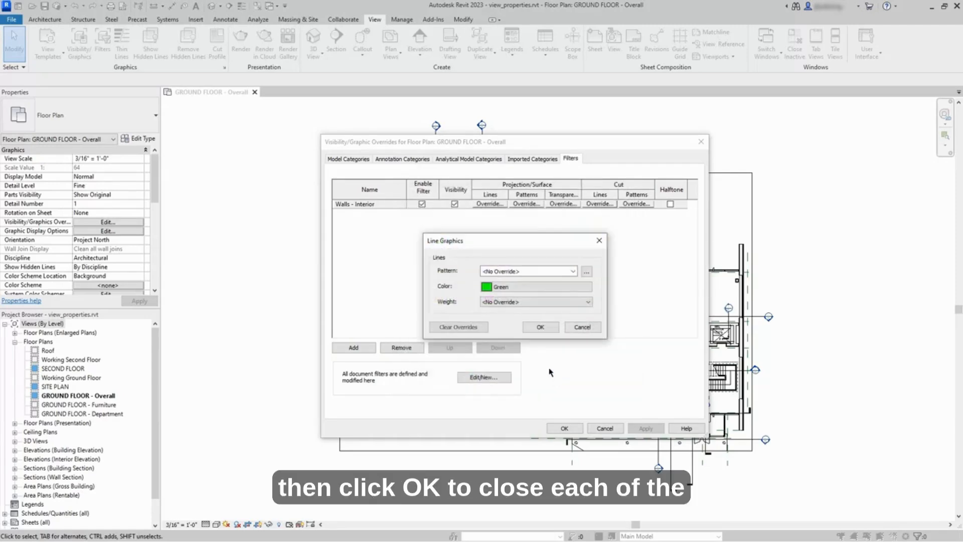
pyautogui.click(541, 328)
pyautogui.click(565, 429)
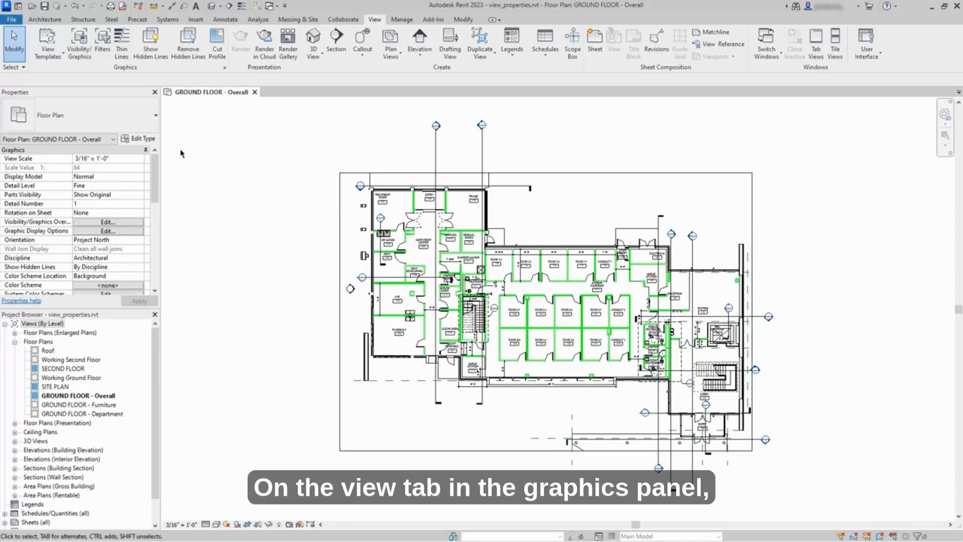
# Step: Reopen the Walls - Interior filter and change its rule parameter to Type Name
pyautogui.click(109, 59)
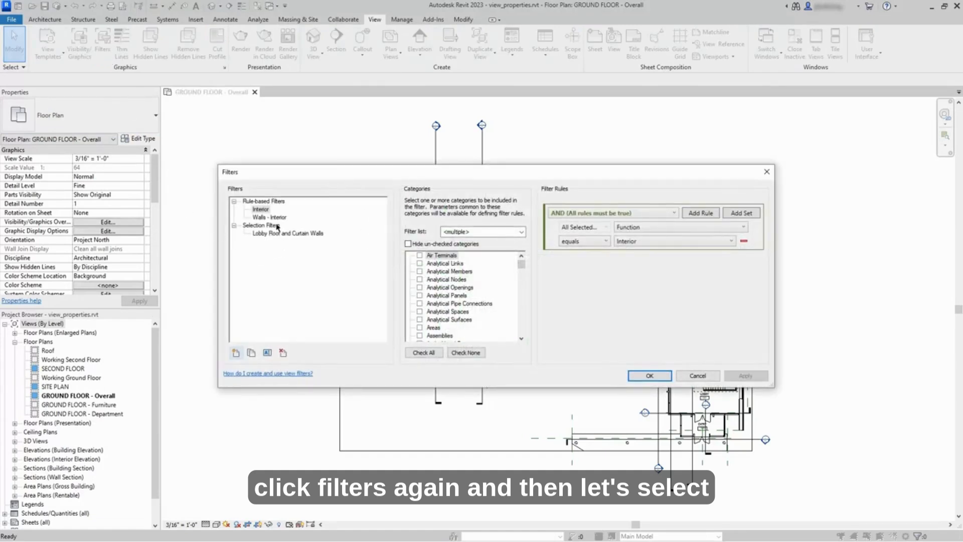
pyautogui.click(276, 218)
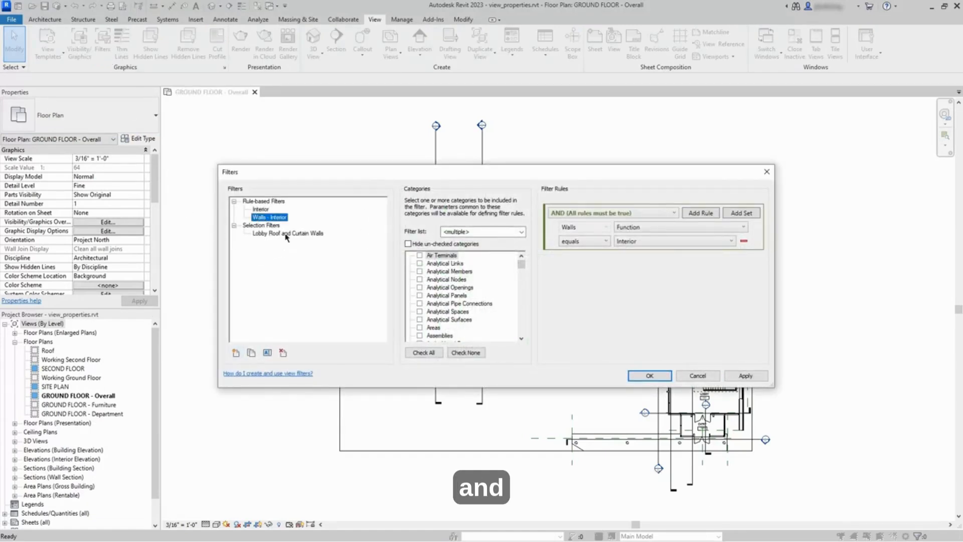
pyautogui.click(659, 228)
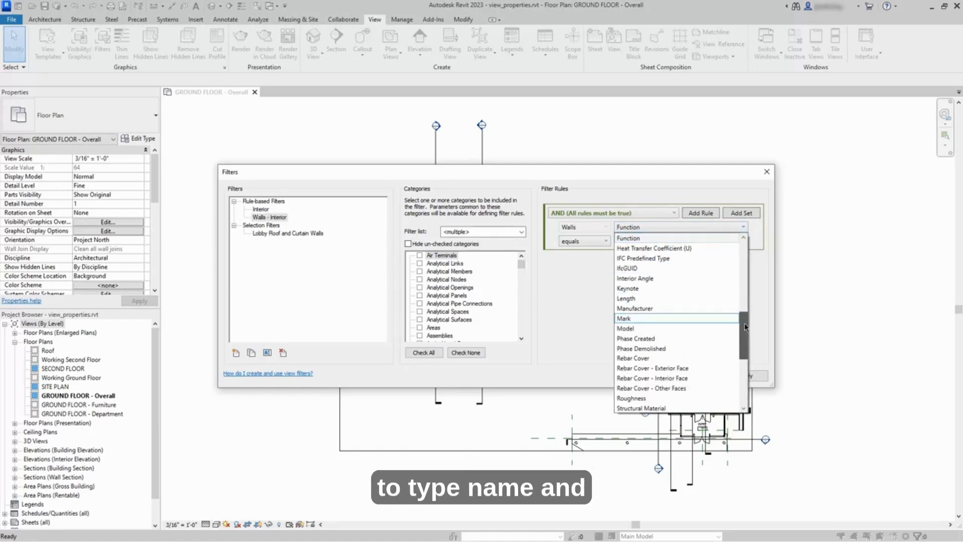
pyautogui.moveTo(745, 327); pyautogui.dragTo(740, 366)
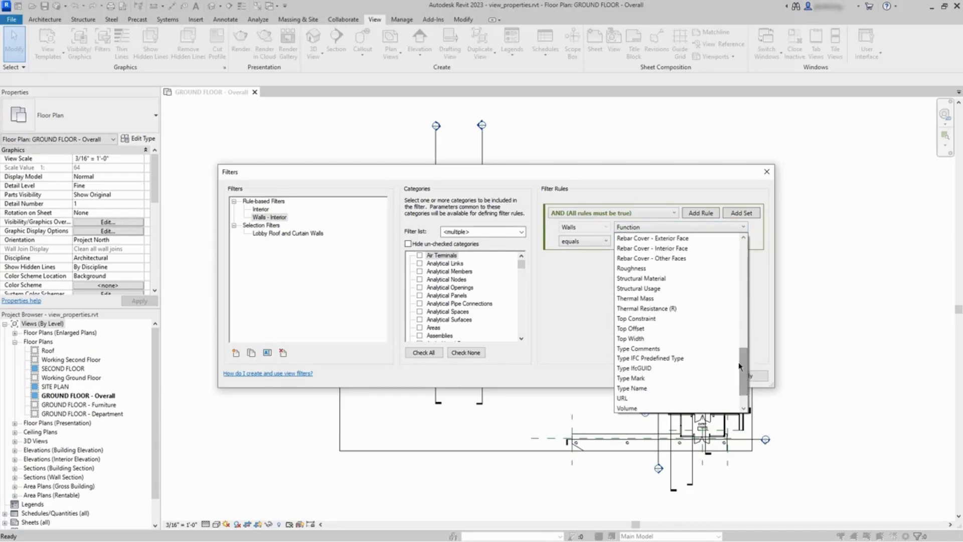
pyautogui.click(682, 388)
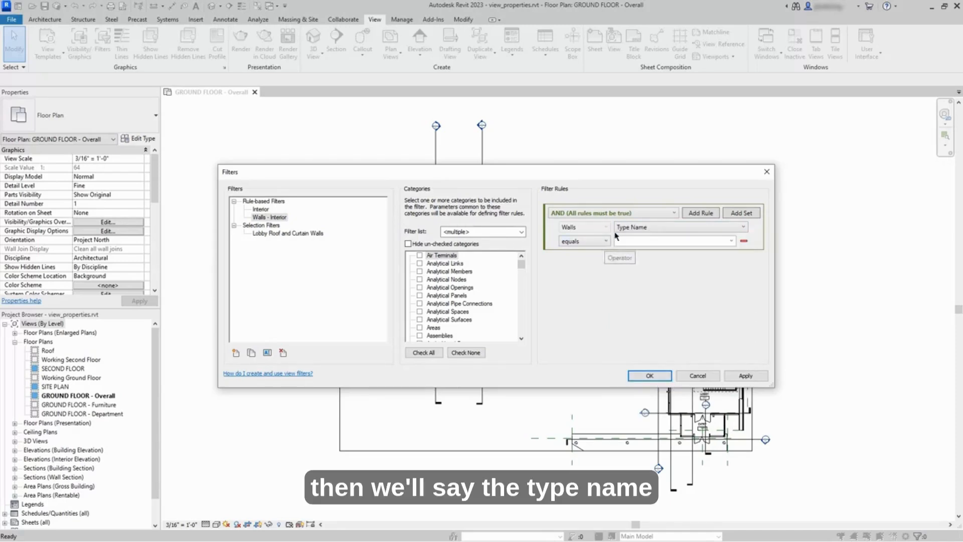
# Step: Set the rule operator to begins with; the value list is empty
pyautogui.click(603, 242)
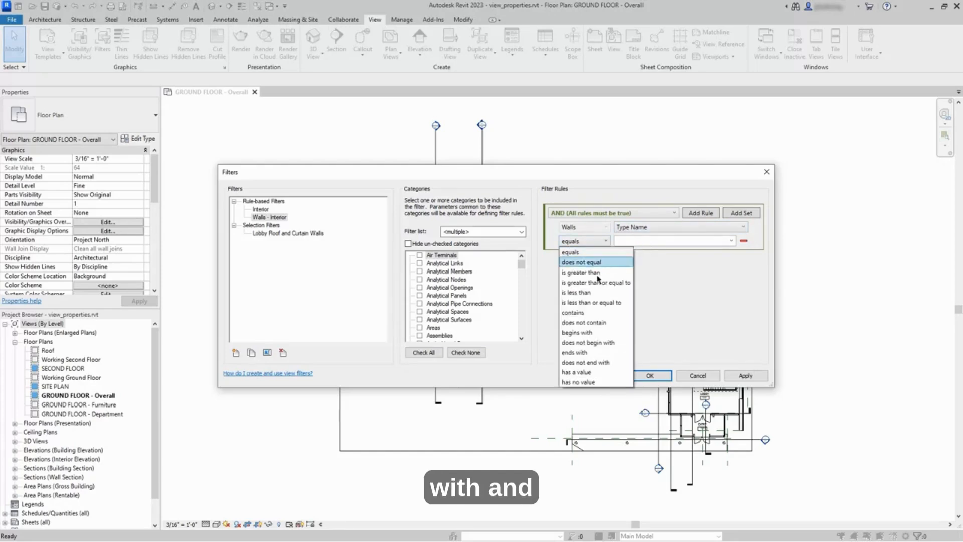
pyautogui.click(587, 332)
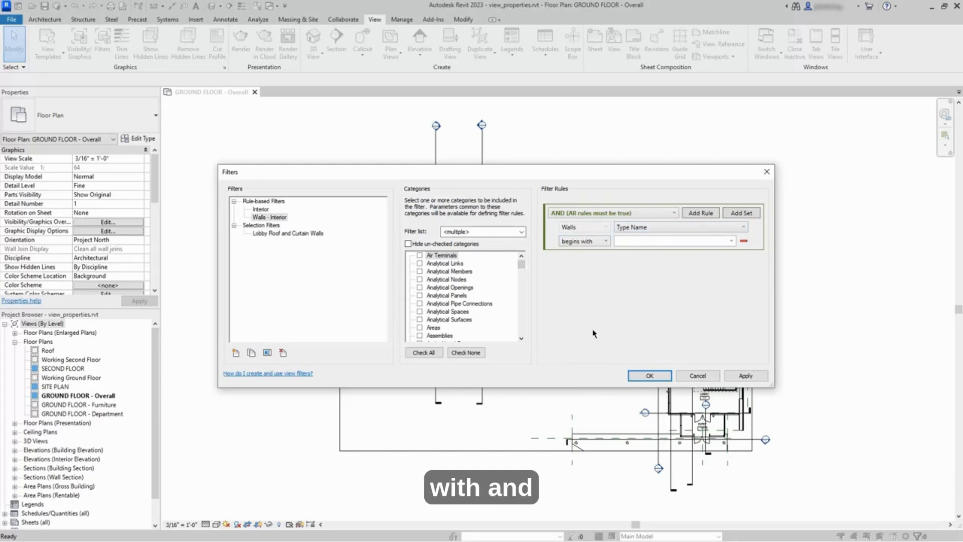
pyautogui.click(731, 241)
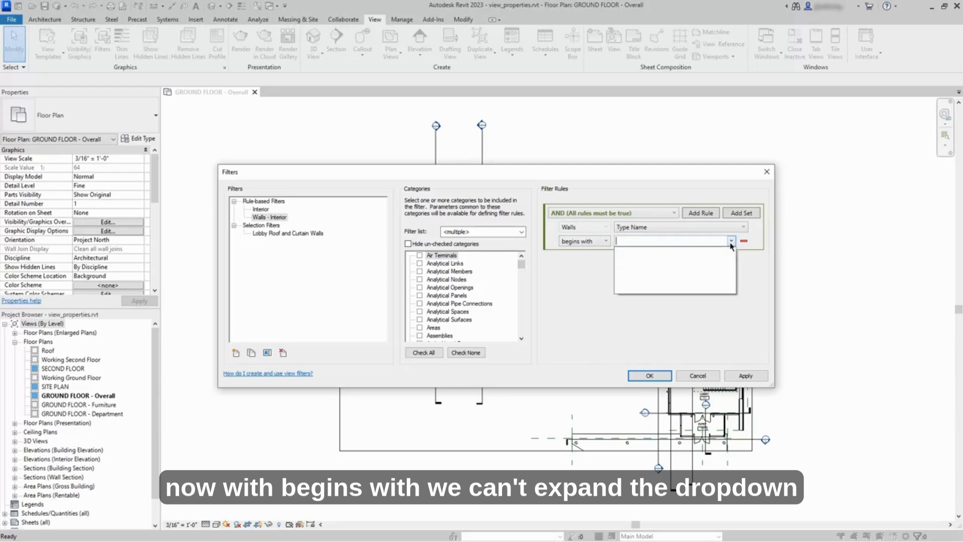
pyautogui.click(731, 241)
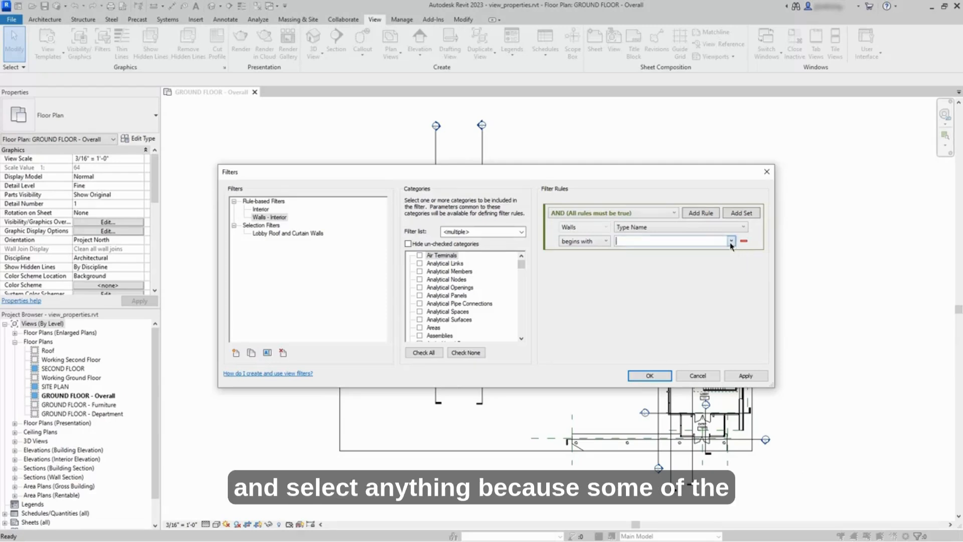
pyautogui.click(606, 242)
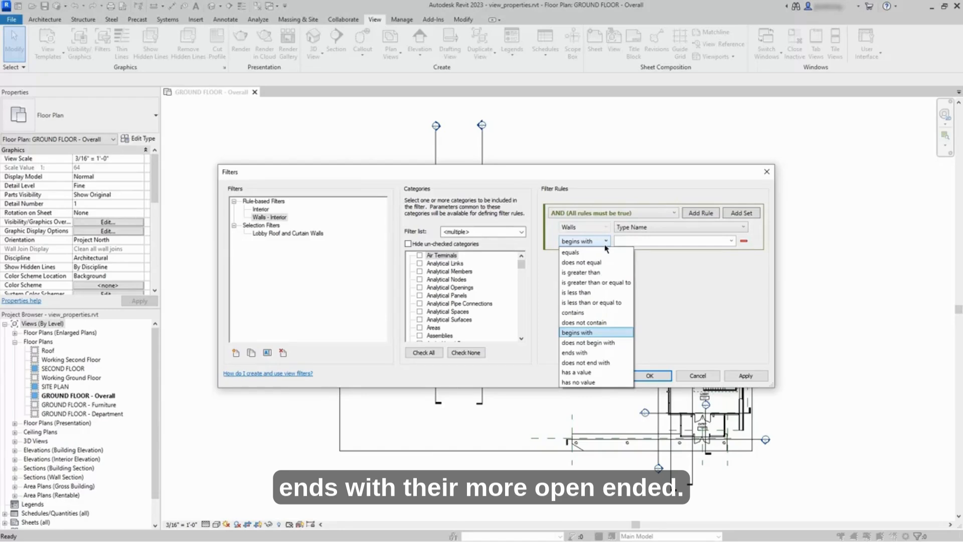
# Step: Switch the operator to equals to browse wall type names, then back to begins with
pyautogui.click(590, 255)
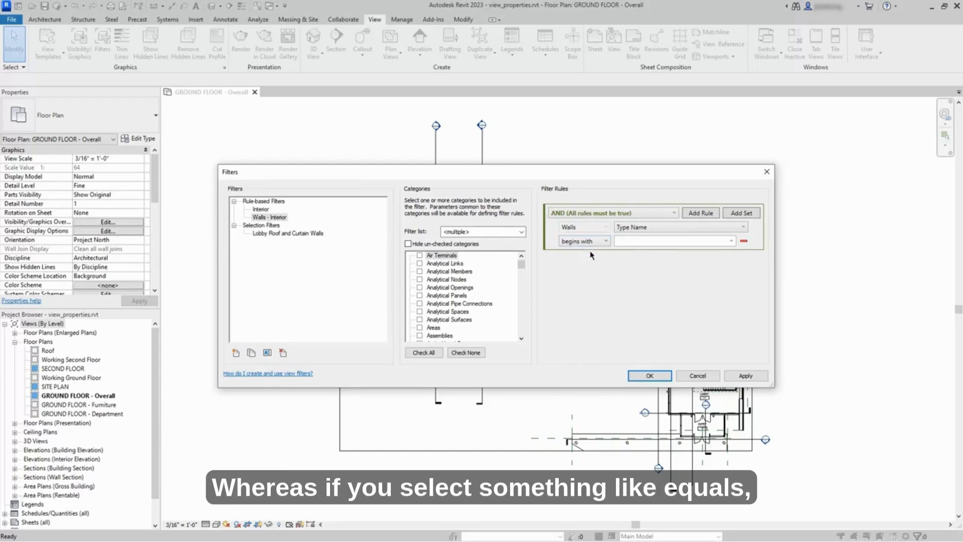
pyautogui.click(731, 241)
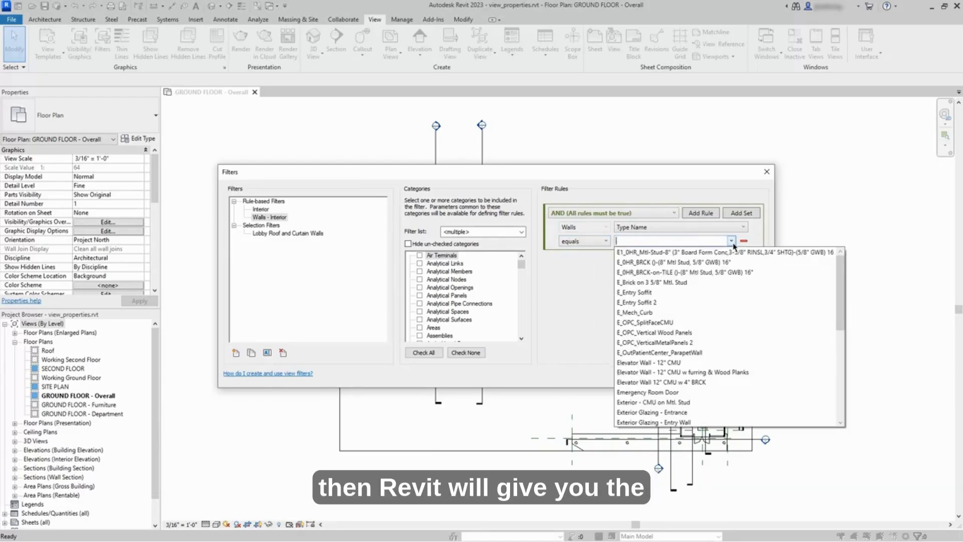
pyautogui.moveTo(839, 280)
pyautogui.mouseDown()
pyautogui.moveTo(837, 387)
pyautogui.moveTo(837, 274)
pyautogui.mouseUp()
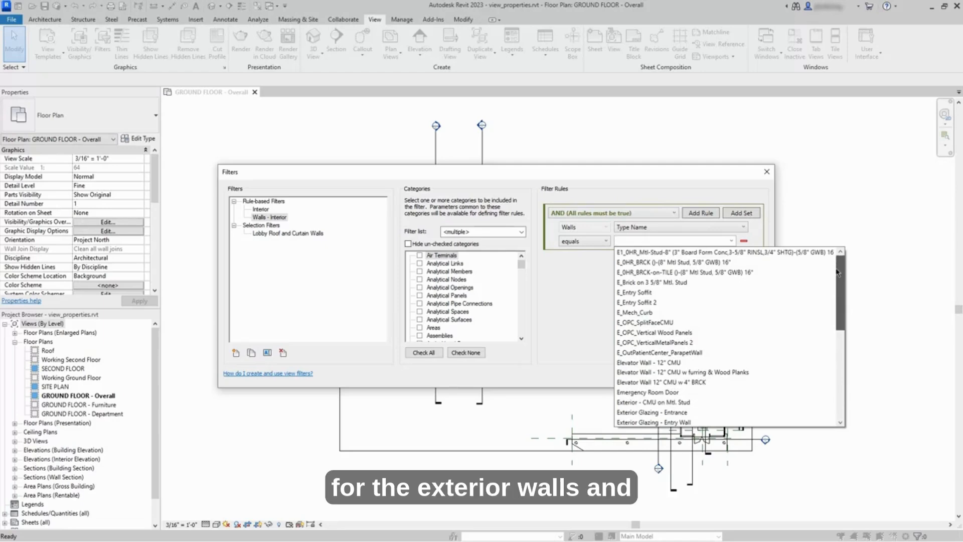
pyautogui.moveTo(837, 273); pyautogui.dragTo(834, 296)
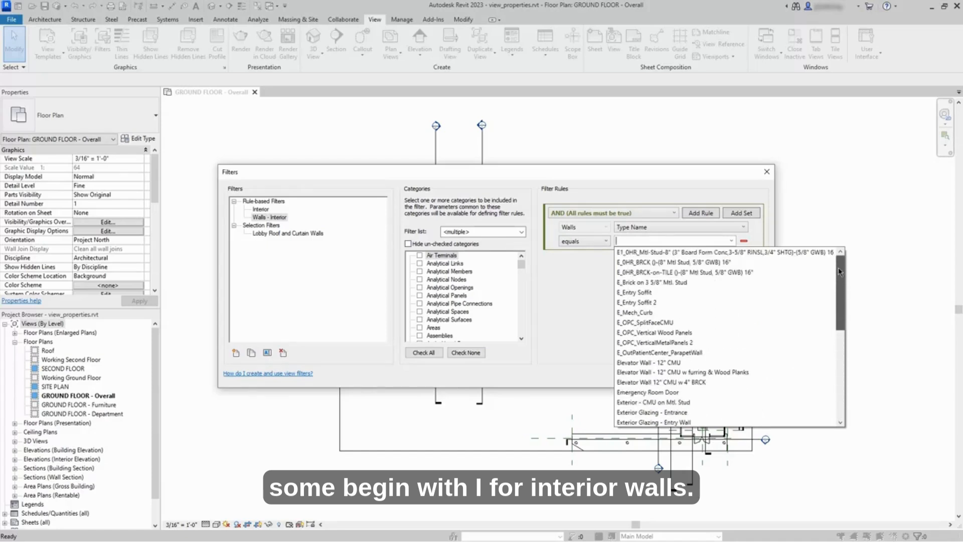
pyautogui.click(579, 261)
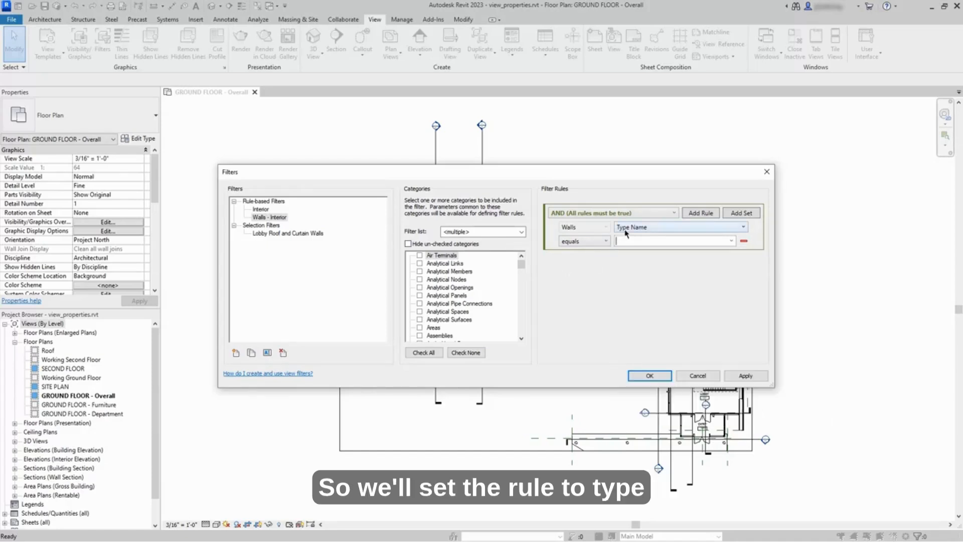
pyautogui.click(606, 241)
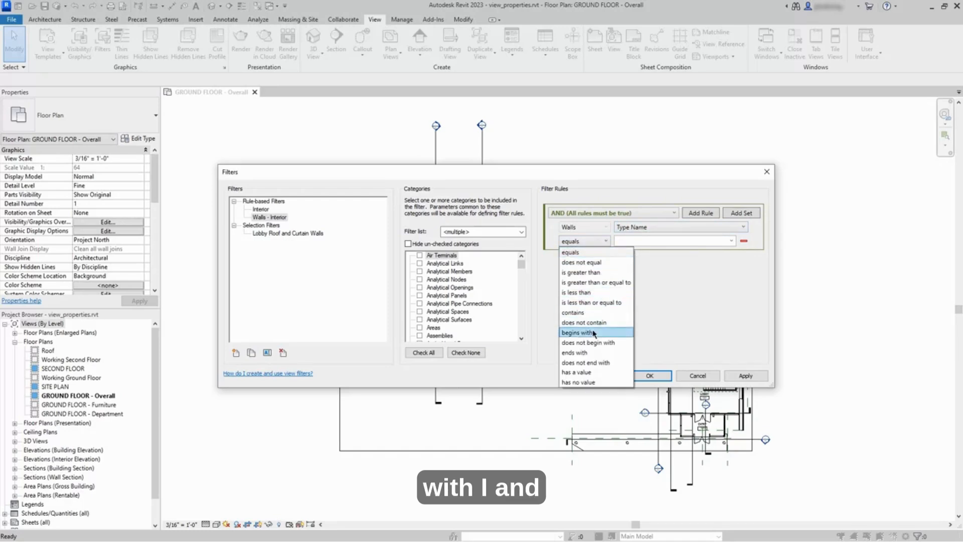
pyautogui.click(577, 332)
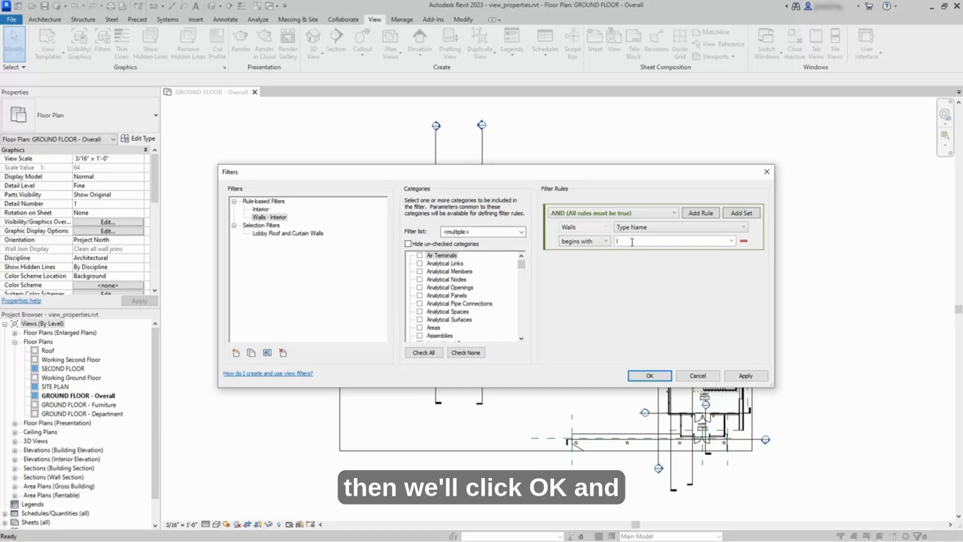
# Step: Save the revised filter and zoom into the plan to check the green interior walls
pyautogui.click(650, 376)
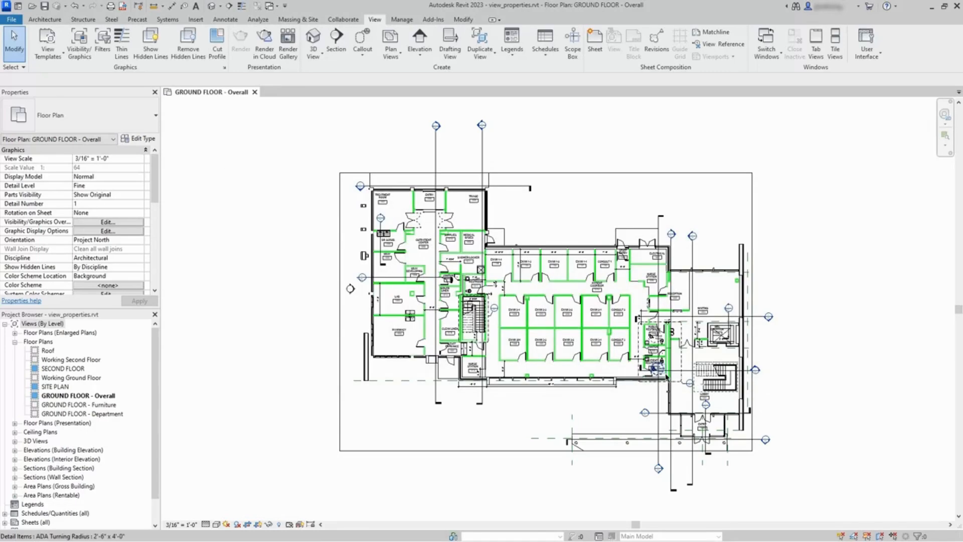
pyautogui.moveTo(543, 415); pyautogui.dragTo(506, 416, button='middle')
pyautogui.scroll(2, 506, 412)
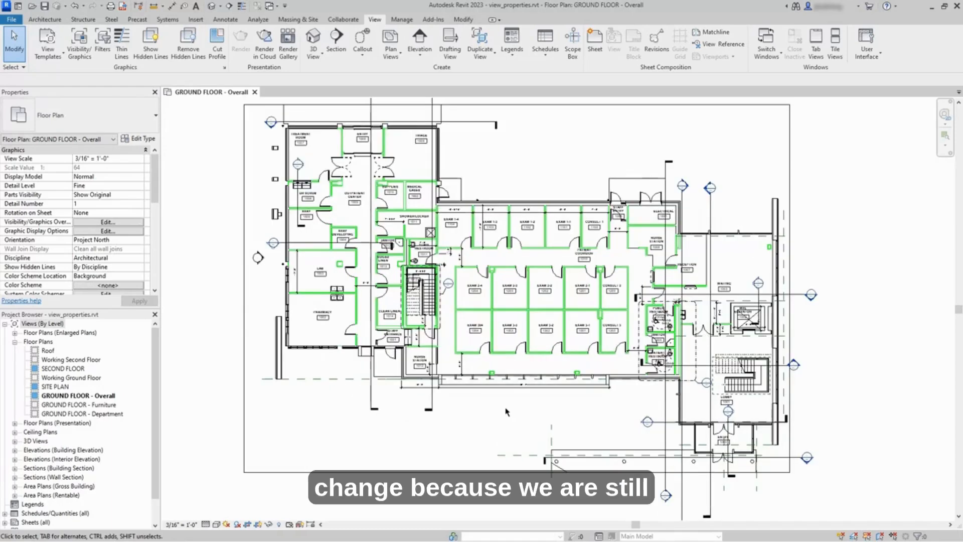